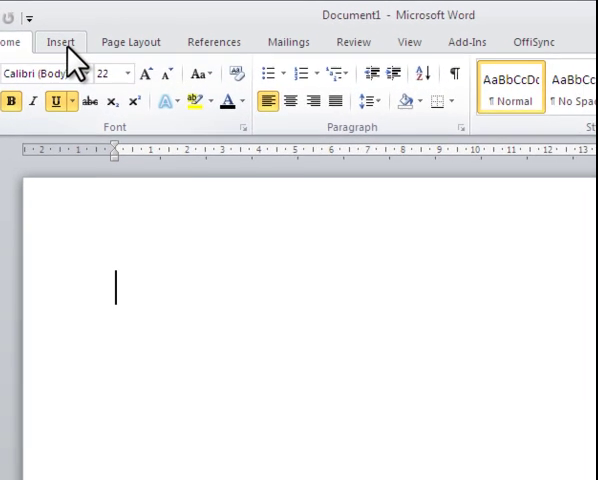
Look over the Insert ribbon, then bring up the Page Layout ribbon on the blank document
left_click(92, 29)
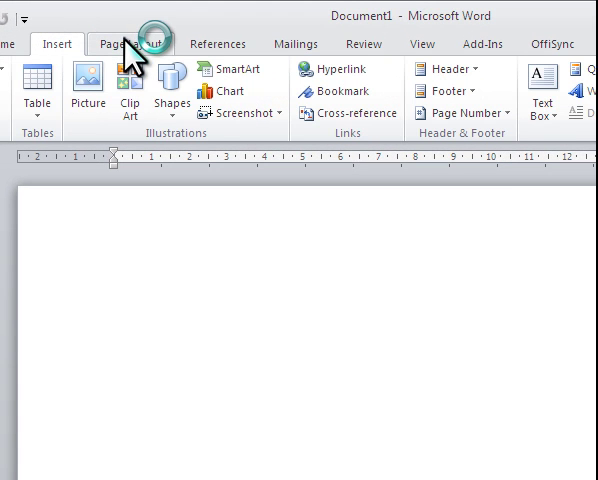
left_click(122, 40)
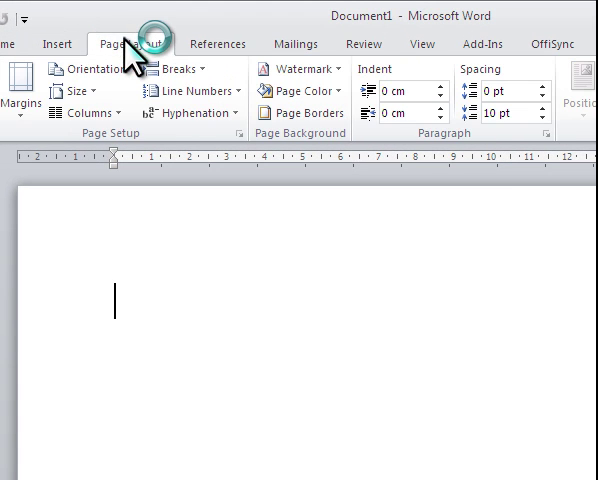
Highlight the bold, underlined 'Hello World' line in yellow and add an empty paragraph below
left_click(10, 44)
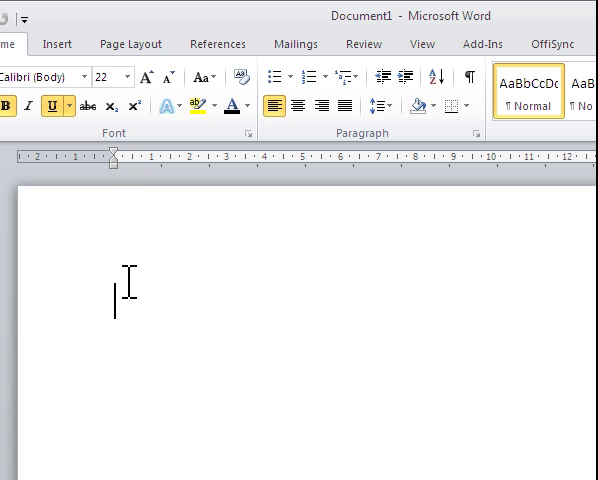
type("H")
type("ello Wor")
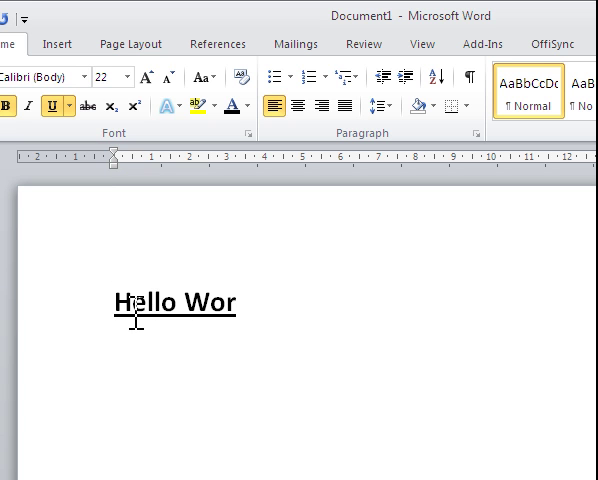
type("ld")
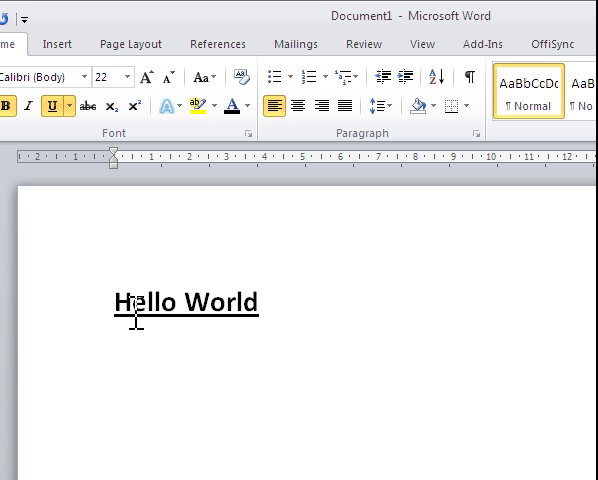
key("Return")
key("Up")
key("shift+Down")
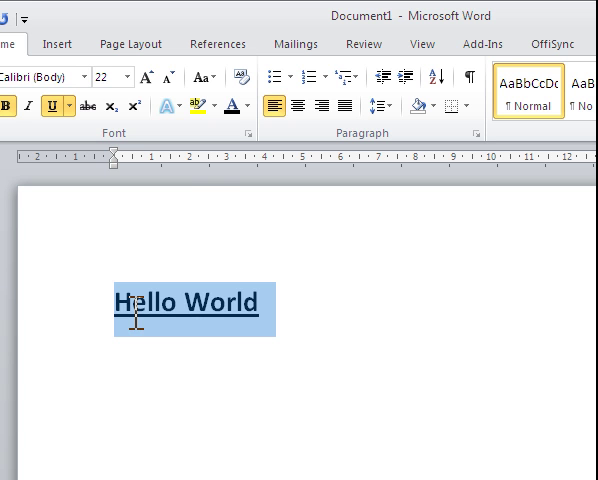
left_click(199, 112)
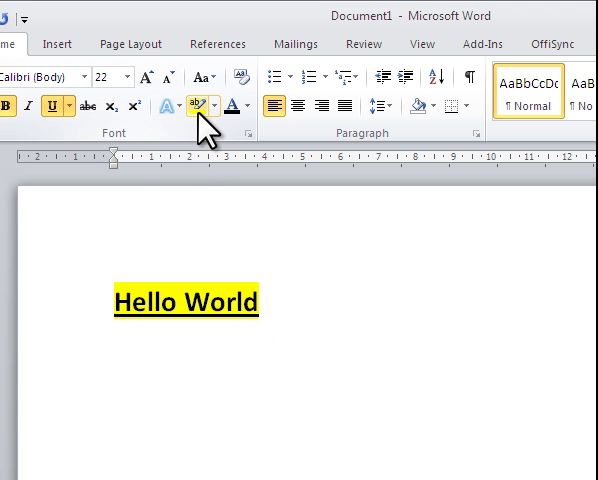
key("Return")
key("Return")
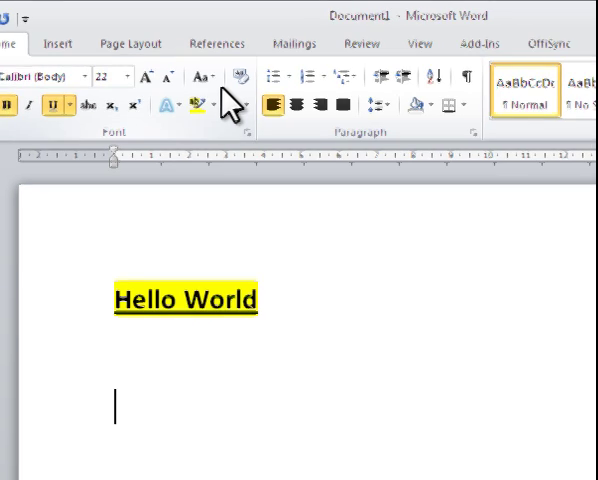
right_click(186, 52)
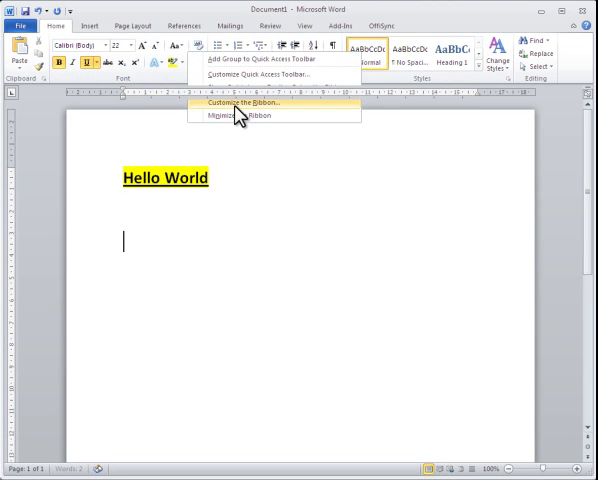
left_click(235, 104)
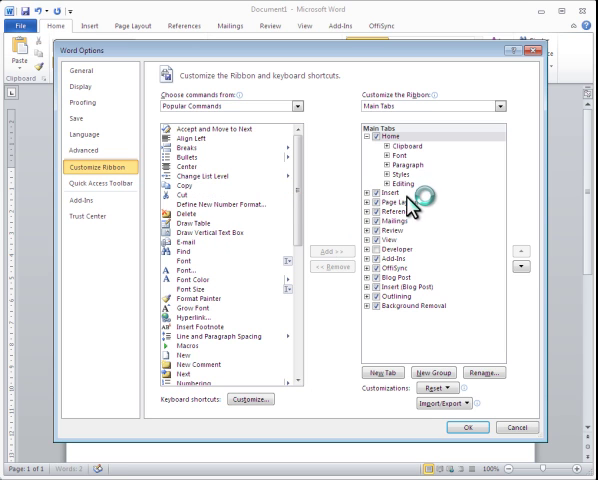
left_click(508, 428)
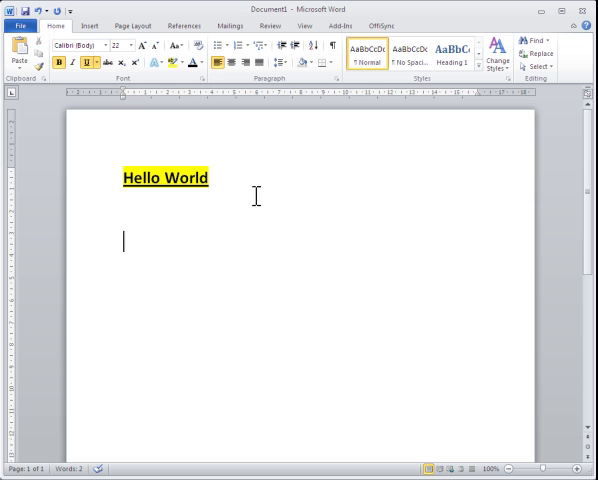
Paste a copy of 'Hello World' below it as Keep Text Only, dropping the yellow highlight
left_click(226, 179)
triple_click(226, 179)
key("ctrl+c")
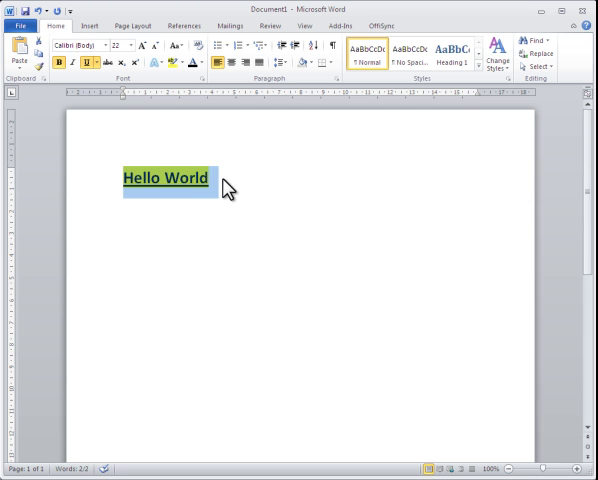
key("Right")
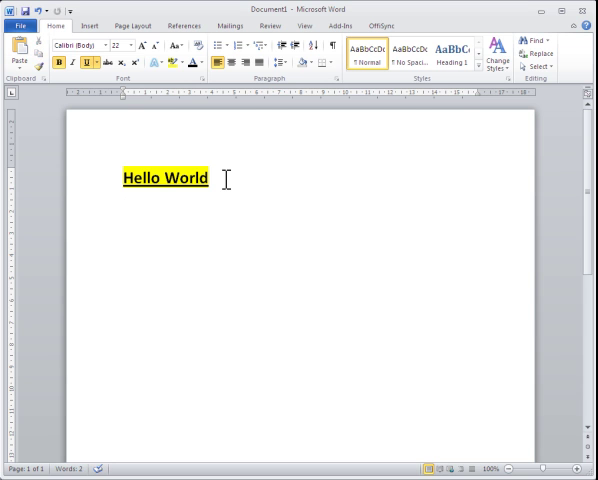
key("Return")
key("ctrl+v")
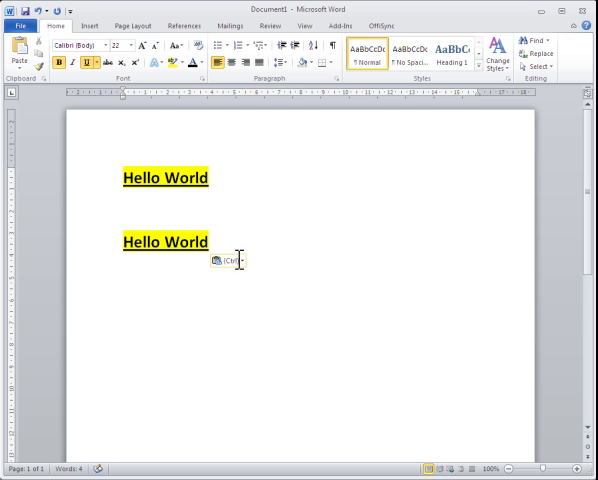
left_click(243, 262)
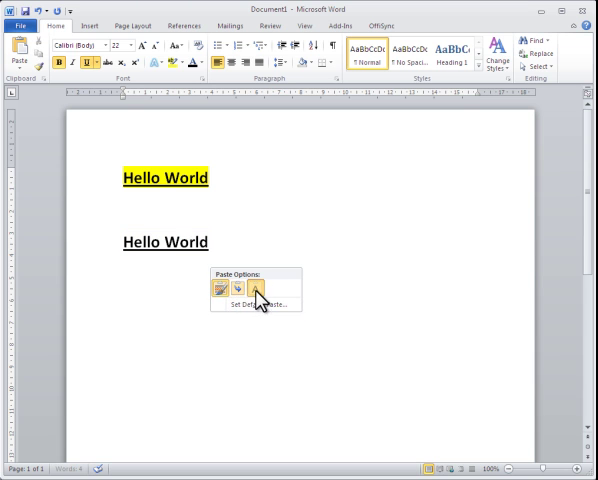
left_click(257, 292)
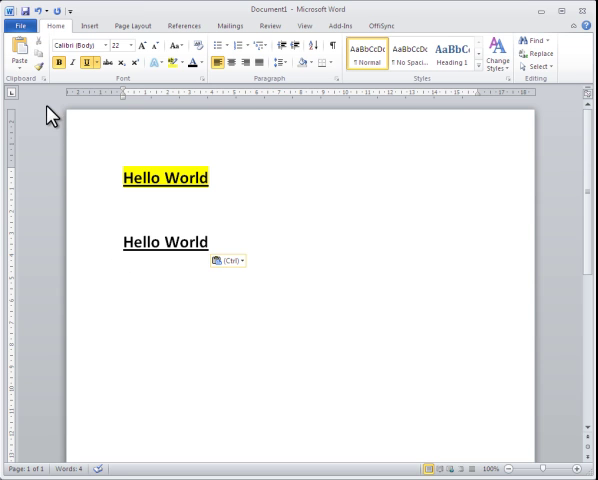
Bring up the File backstage Info page for the unsaved document
left_click(31, 32)
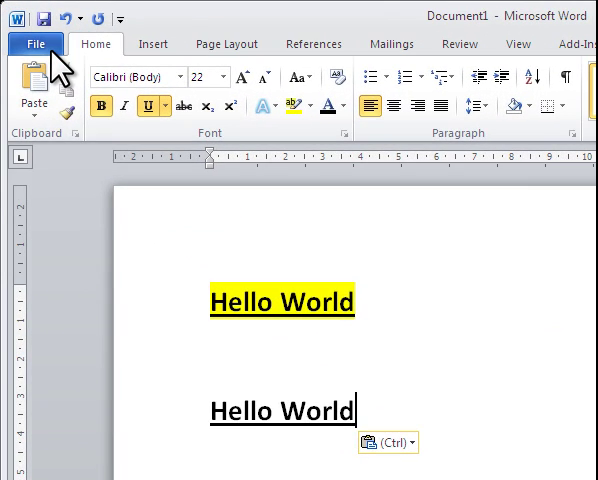
left_click(28, 28)
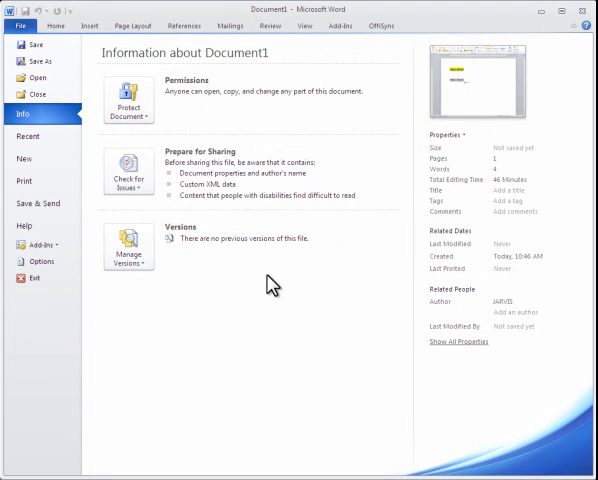
Under Save & Send, choose Save to Web to list the personal and shared Windows Live folders
left_click(62, 214)
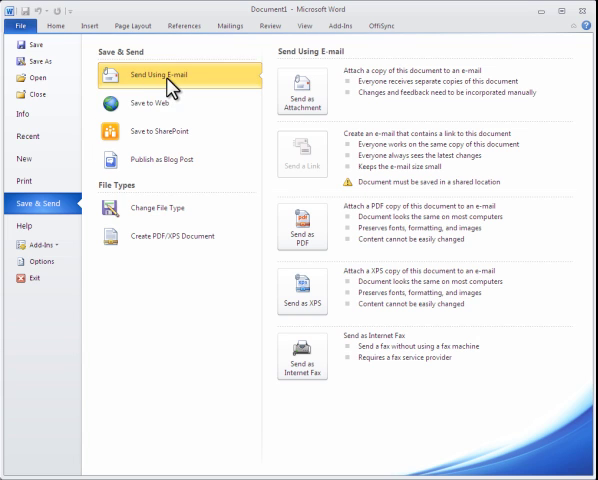
left_click(203, 119)
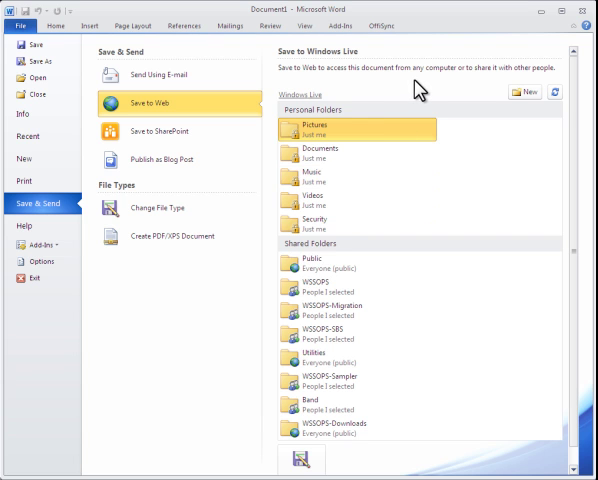
scroll(334, 198, "down", 1)
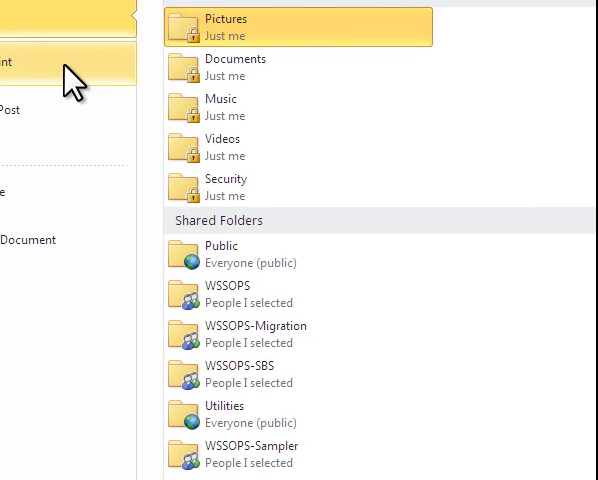
Choose Save to SharePoint to list Shared Documents, OneNote and Docs locations
left_click(219, 133)
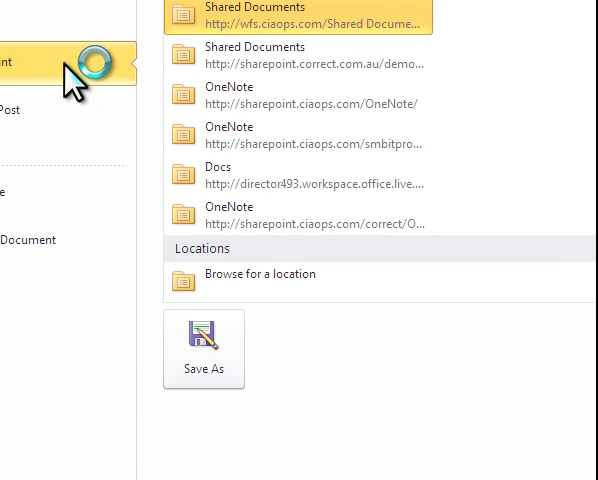